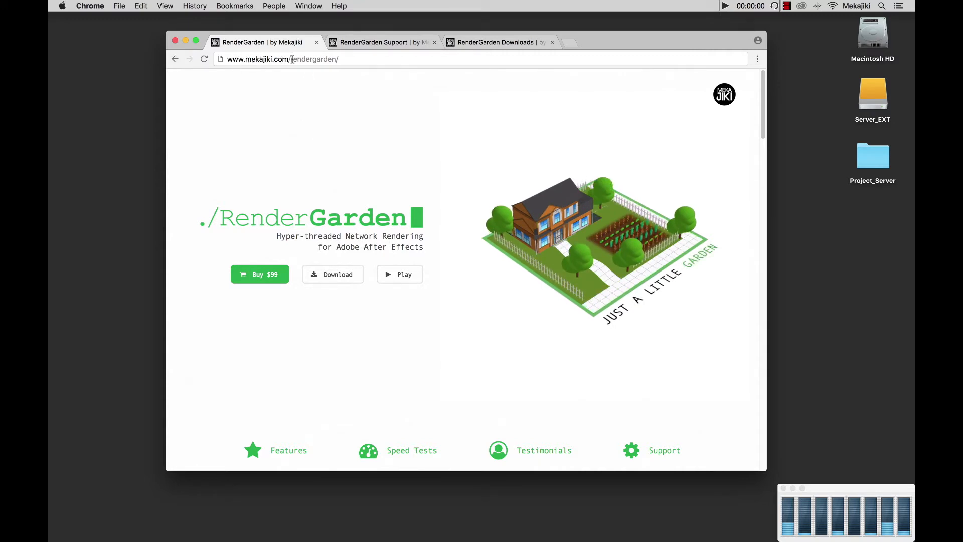
Download the macOS 10.10+ installer of RenderGarden from its website.
click(358, 279)
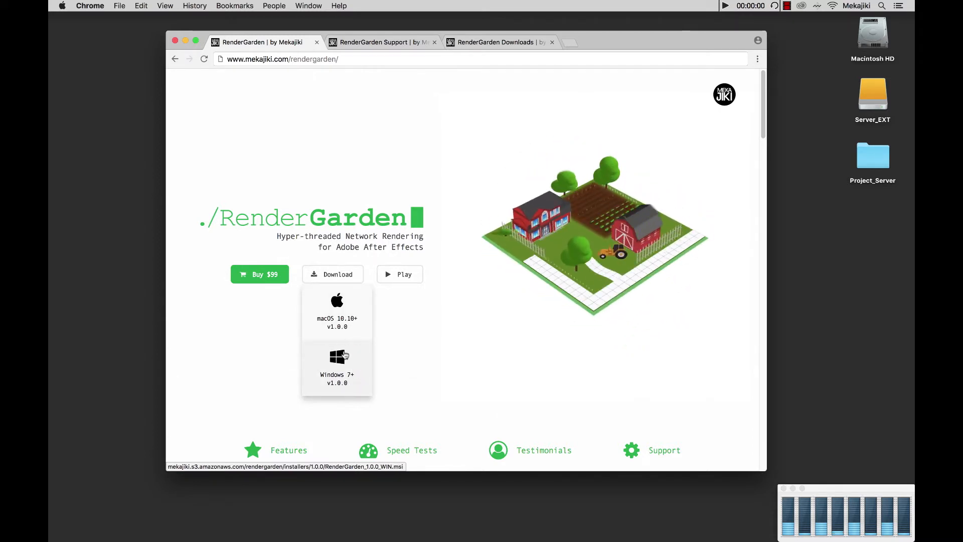
click(339, 312)
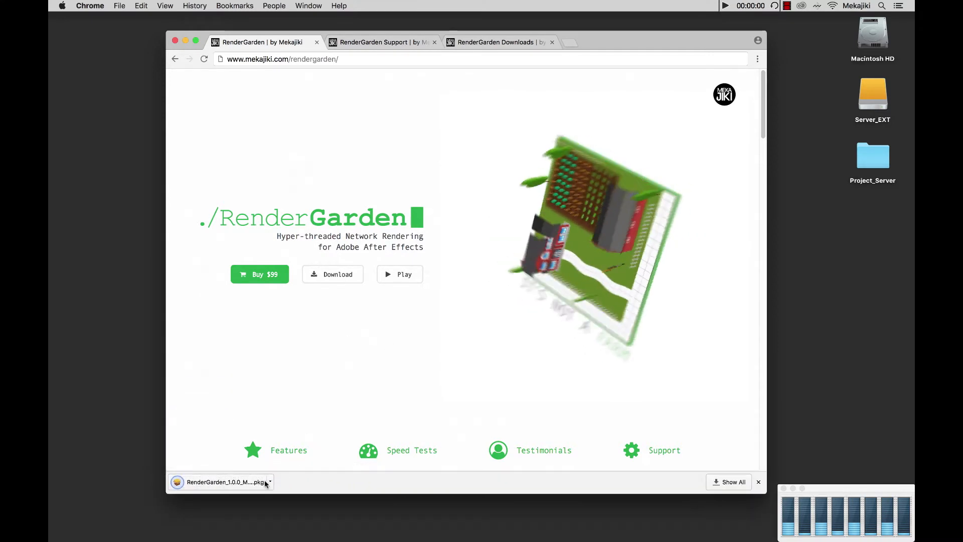
Show the downloaded RenderGarden_1.0.0_MAC.pkg in the Downloads folder and open it.
click(270, 482)
click(293, 511)
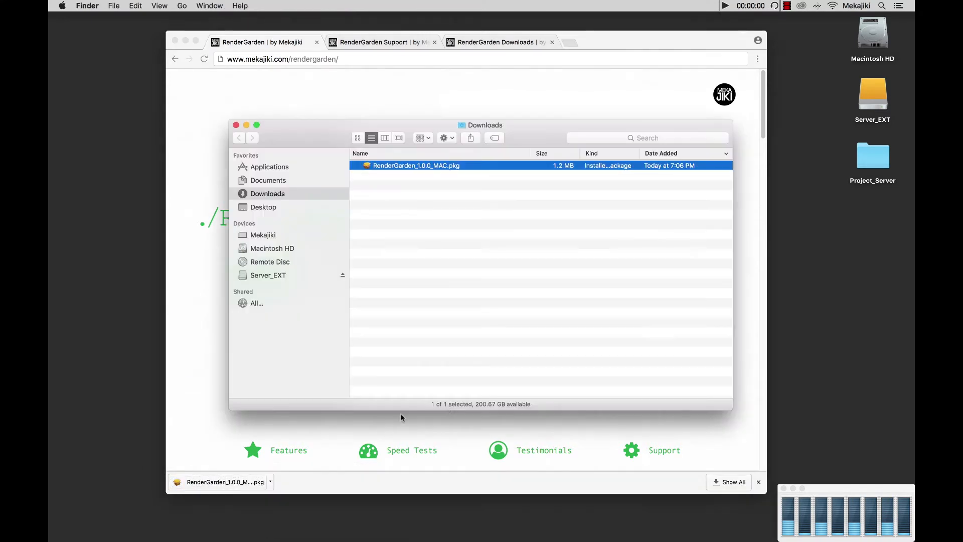
double_click(368, 167)
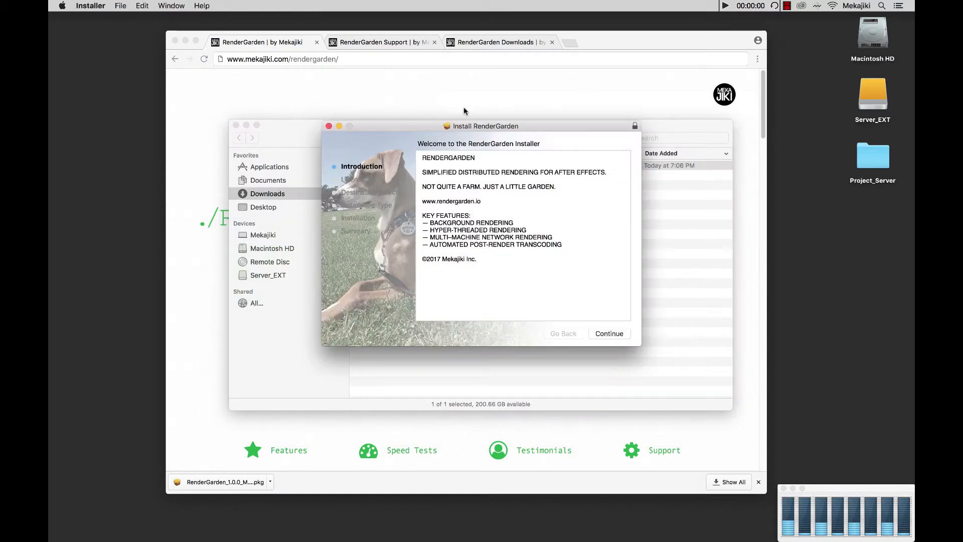
Continue past the installer introduction and agree to the software license.
drag(479, 132, 455, 148)
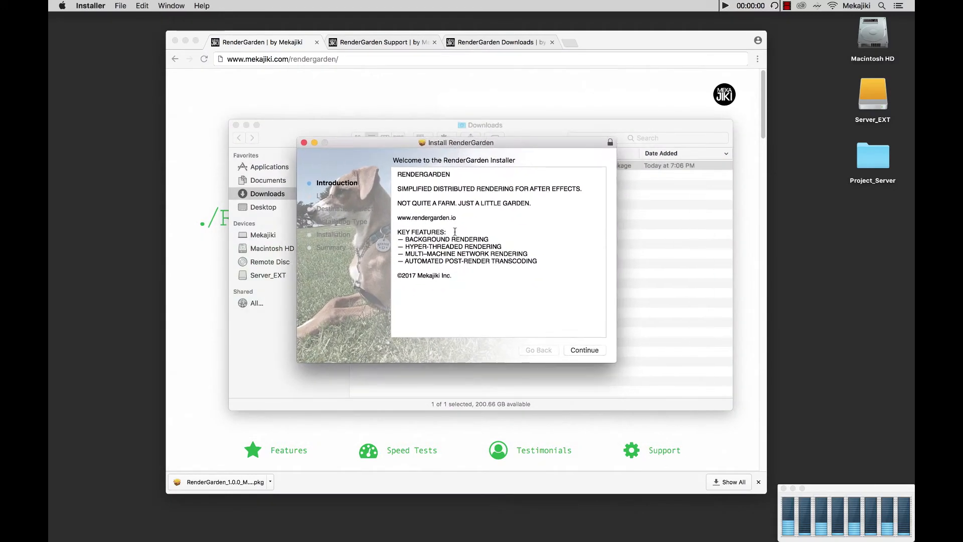
click(587, 350)
click(584, 350)
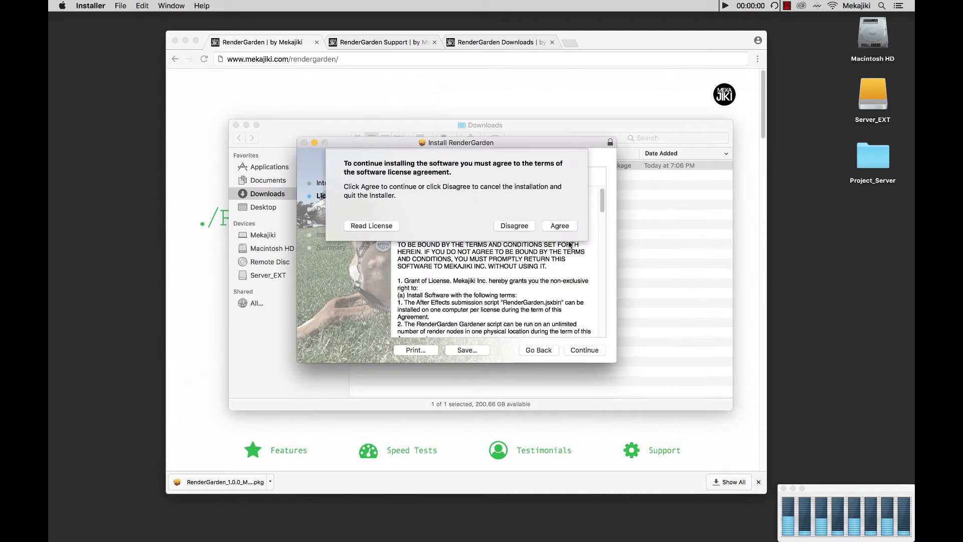
click(561, 225)
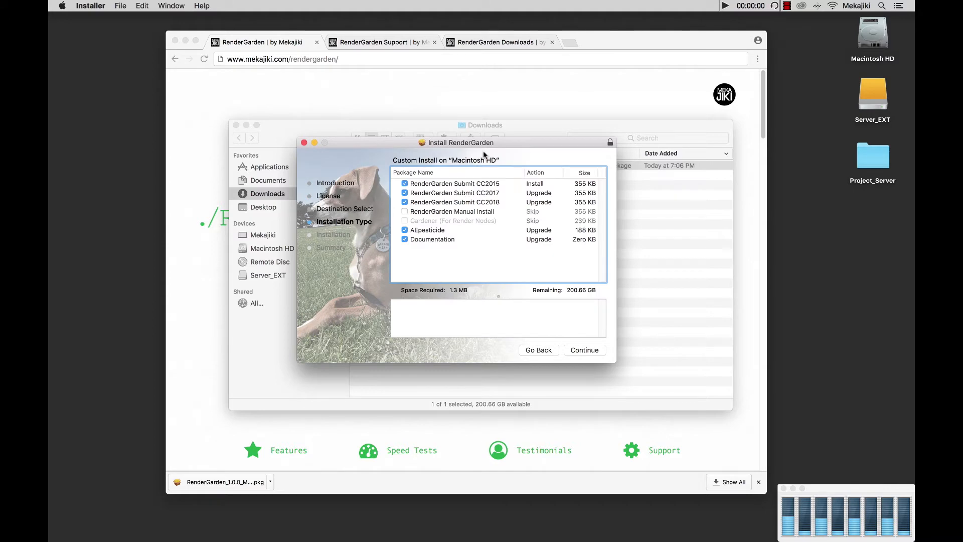
Deselect the RenderGarden Submit CC2017 and CC2015 packages in the custom install list.
drag(477, 146, 465, 158)
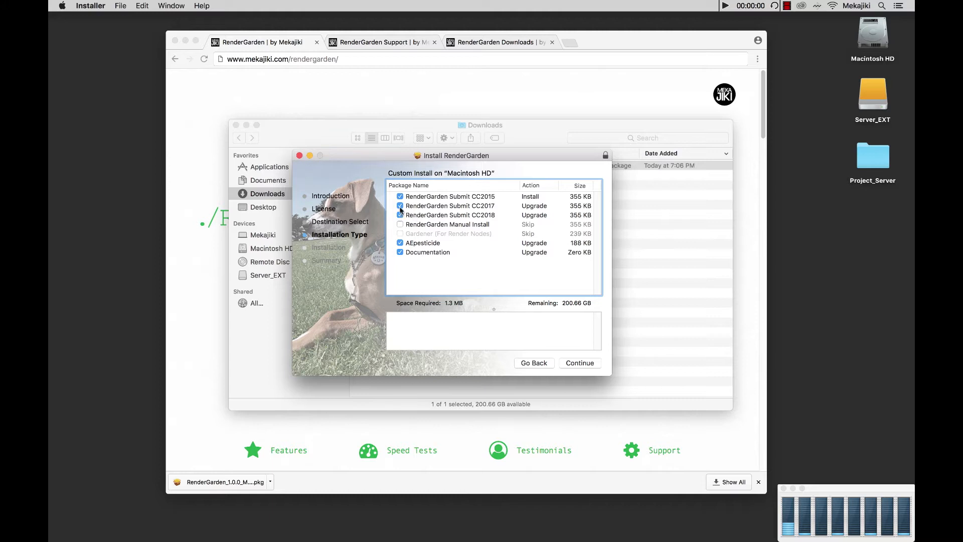
click(400, 206)
click(400, 196)
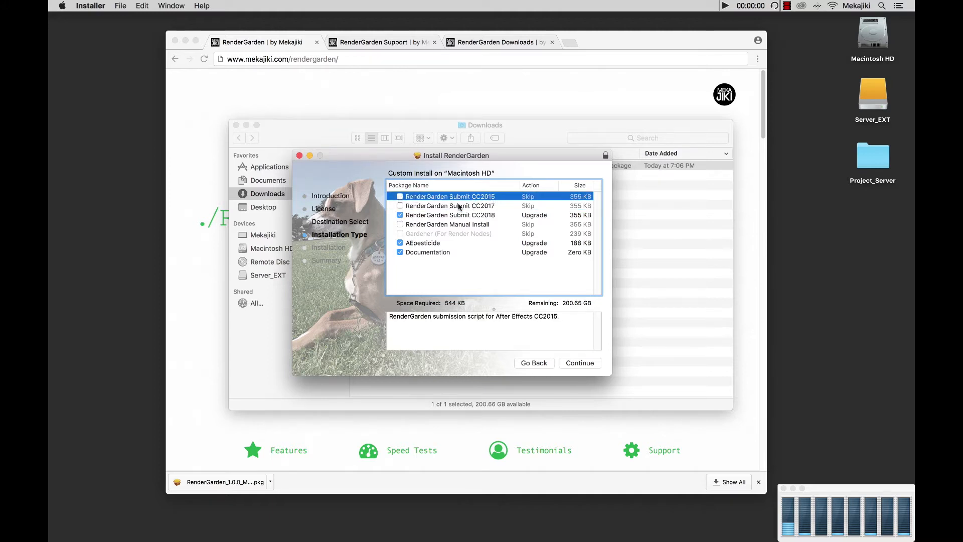
Try enabling the RenderGarden Manual Install package, then deselect it again.
click(448, 225)
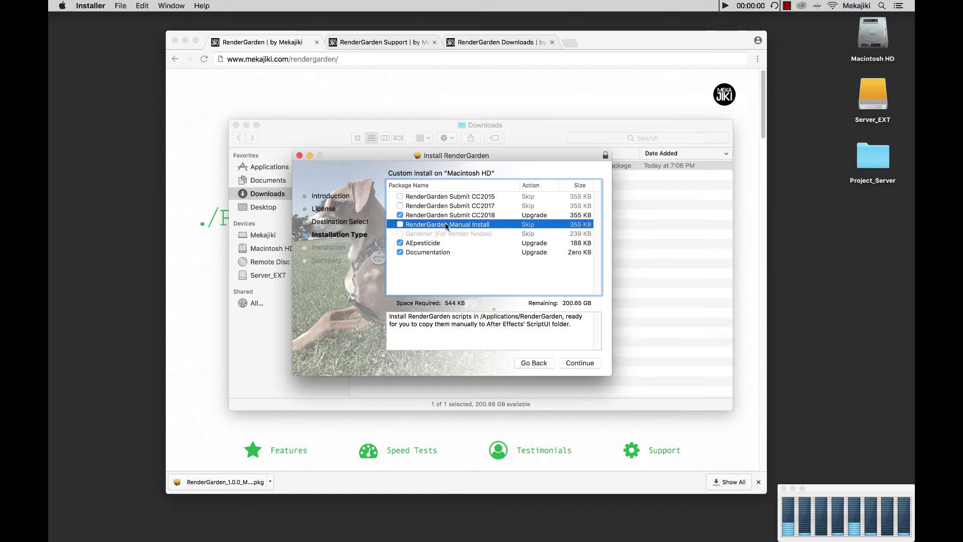
click(400, 225)
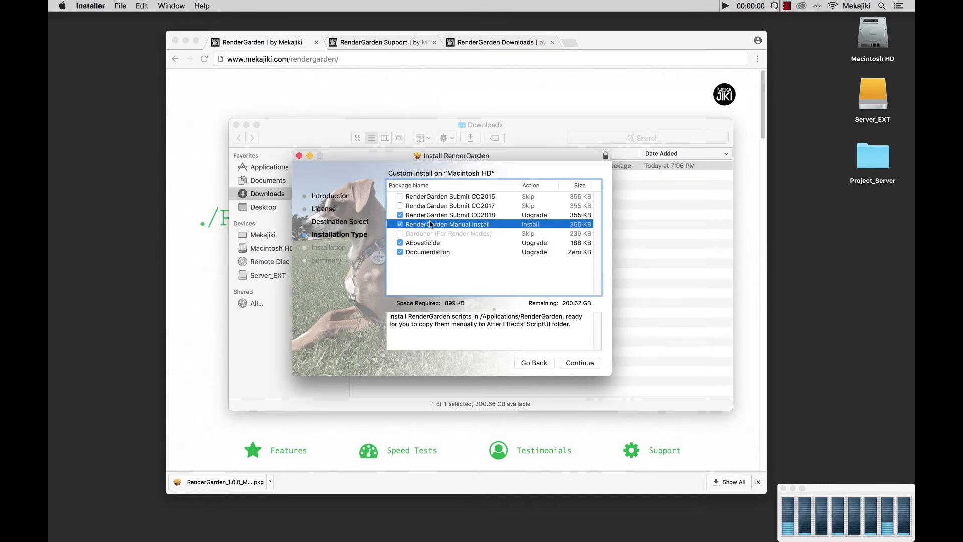
click(441, 216)
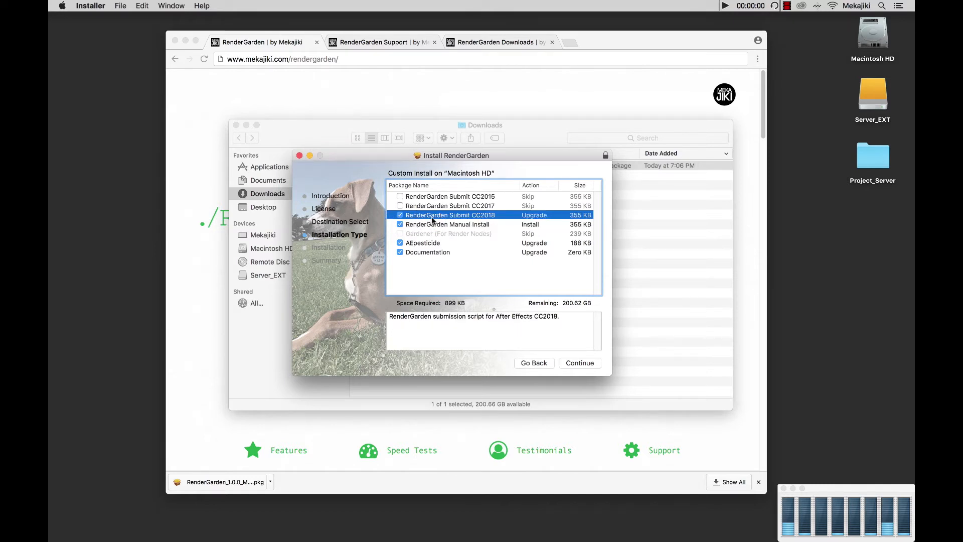
click(400, 224)
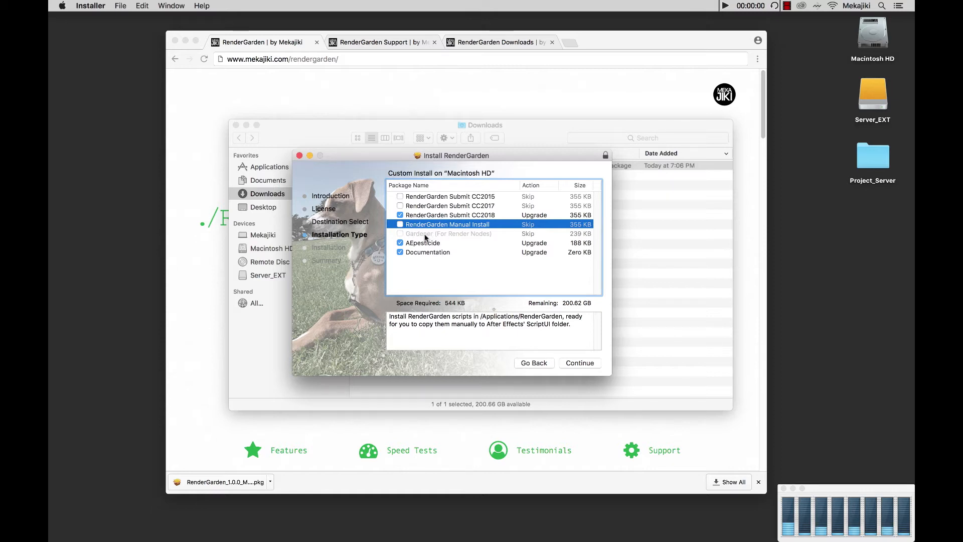
Toggle Gardener (For Render Nodes) with Submit CC2018 deselected, then reselect RenderGarden Submit CC2018.
click(400, 215)
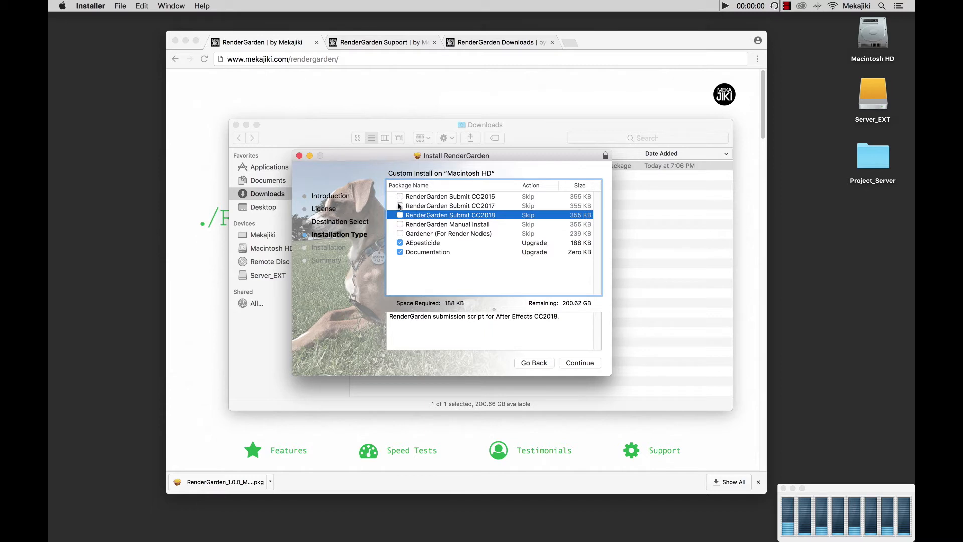
click(400, 234)
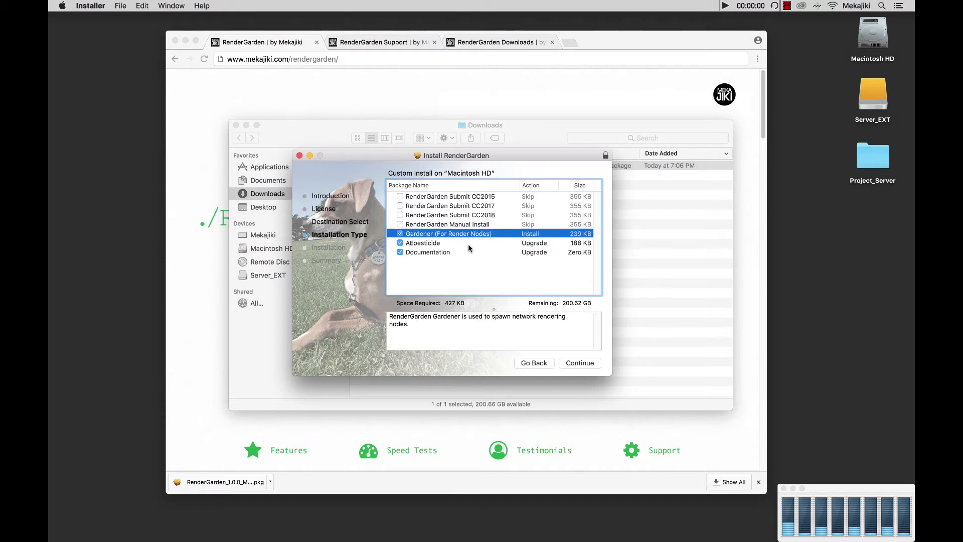
click(400, 233)
click(436, 217)
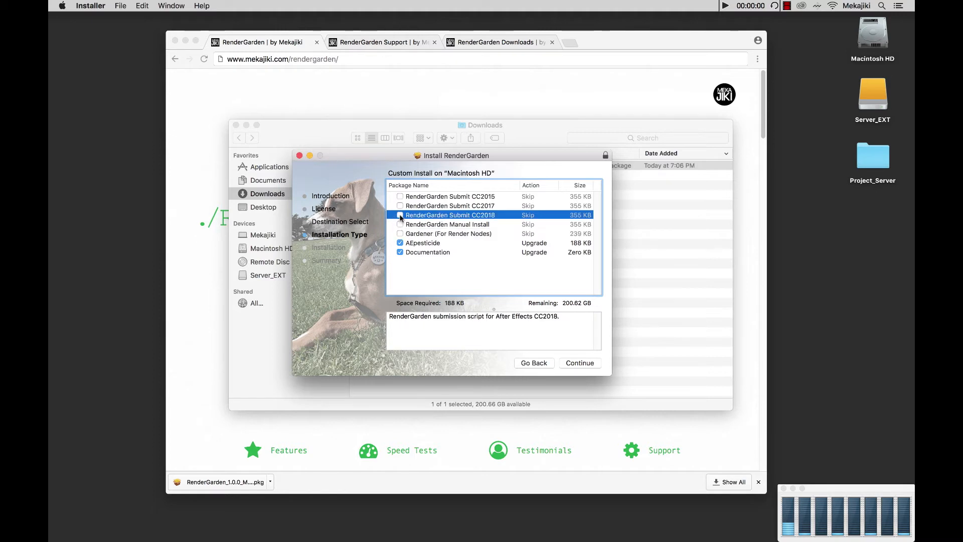
click(399, 215)
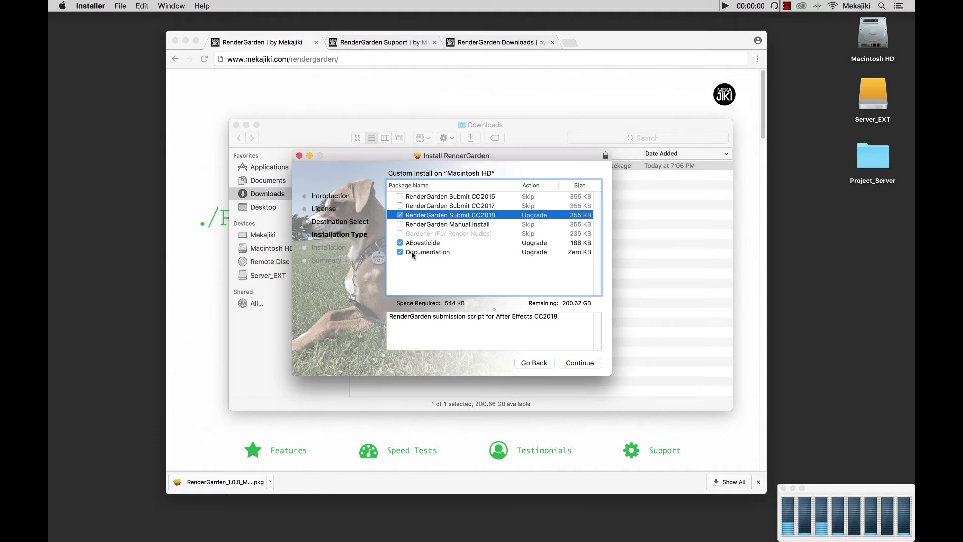
Review the AEpesticide package, continue, and authorize the installation with the account password.
click(429, 243)
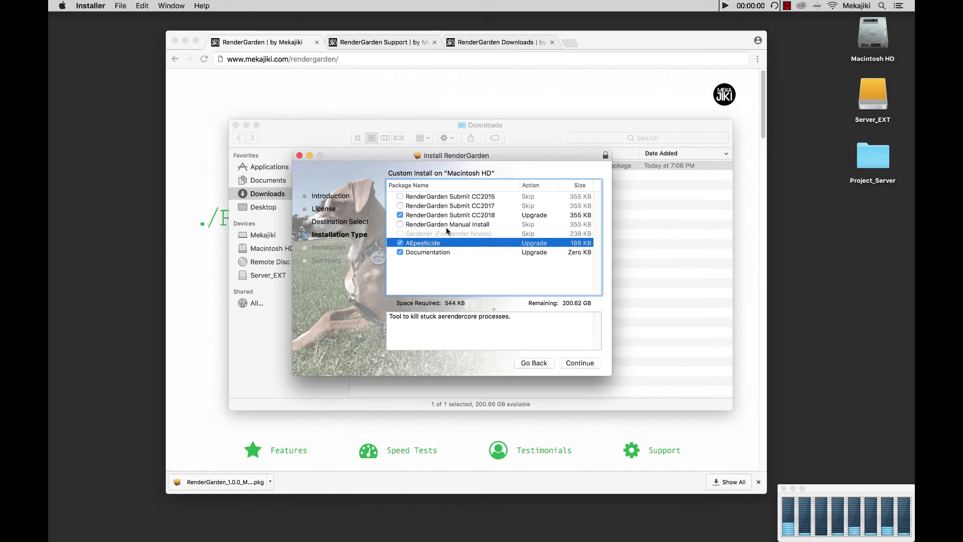
click(575, 365)
click(584, 361)
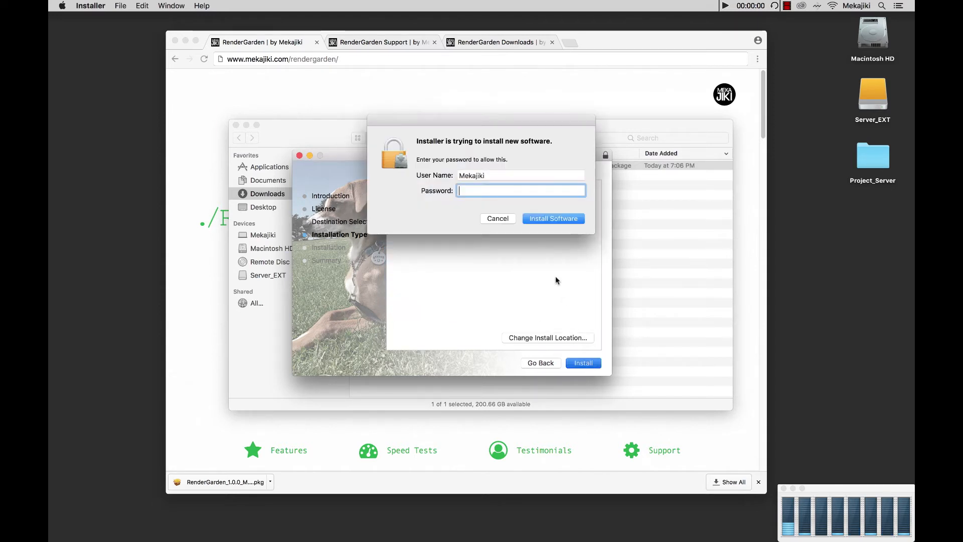
text(••)
key(Return)
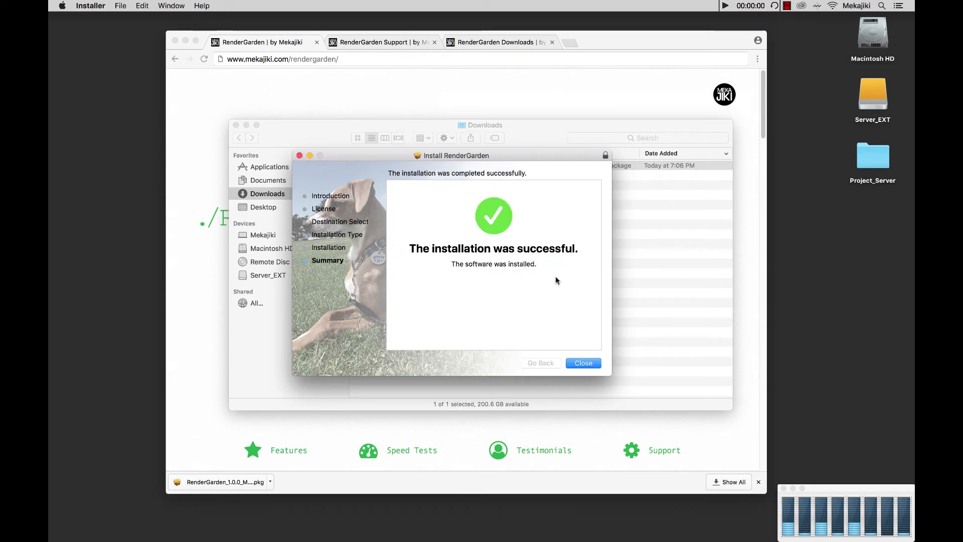
Close the installer and open the Applications folder.
click(583, 363)
click(518, 215)
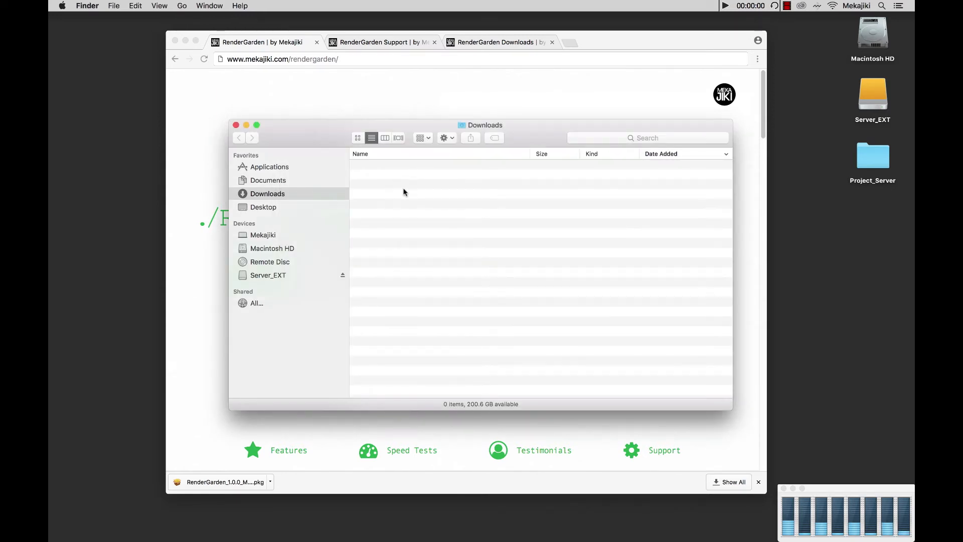
click(263, 167)
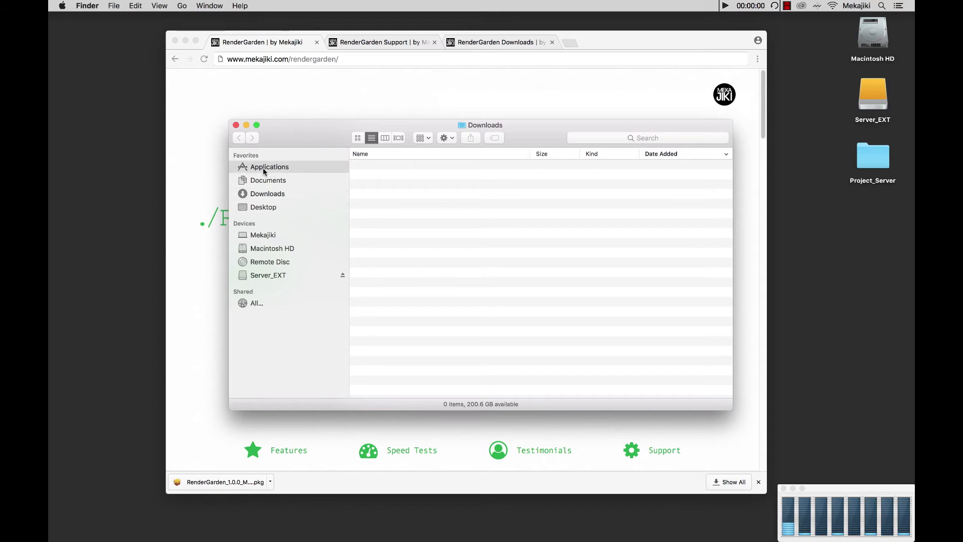
Inspect the contents of the RenderGarden folder in Applications.
scroll(386, 258, up, 3)
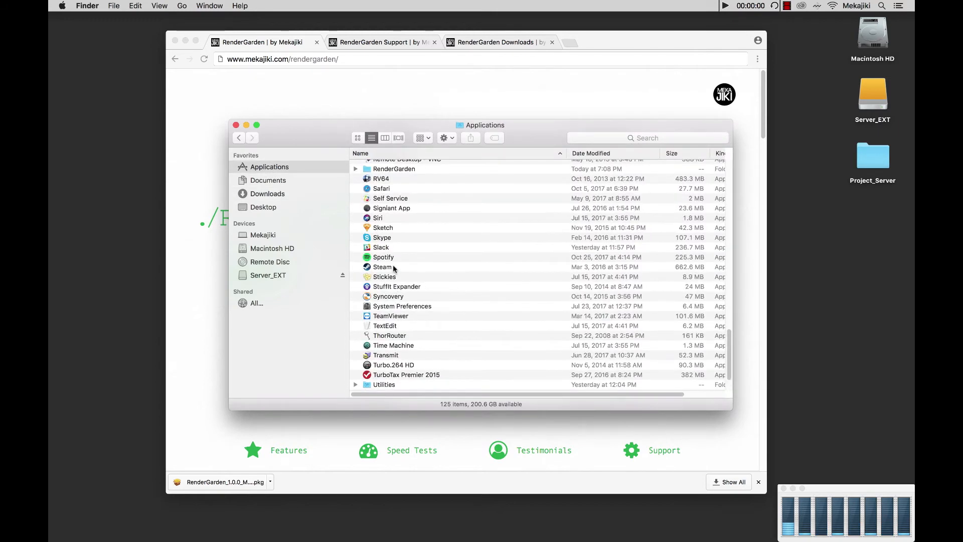
click(354, 187)
click(355, 188)
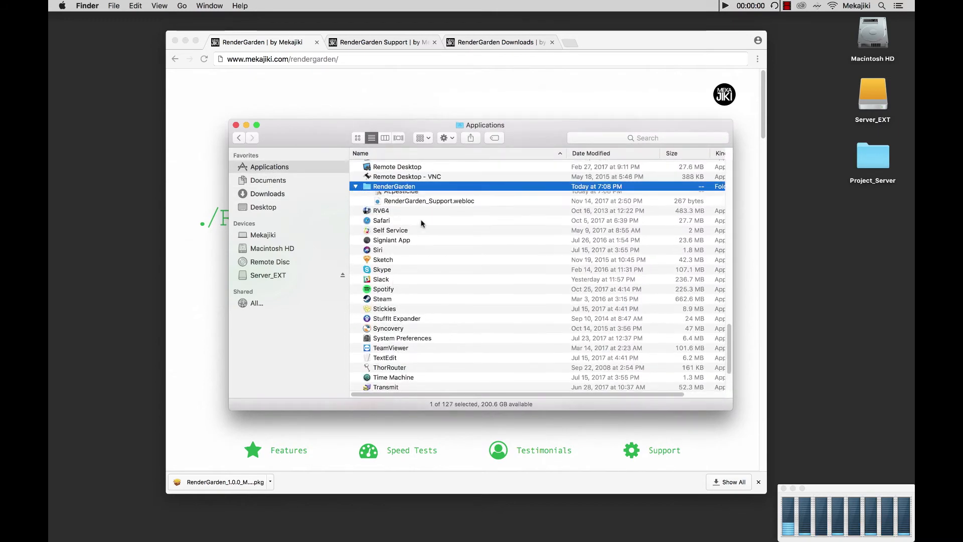
click(406, 205)
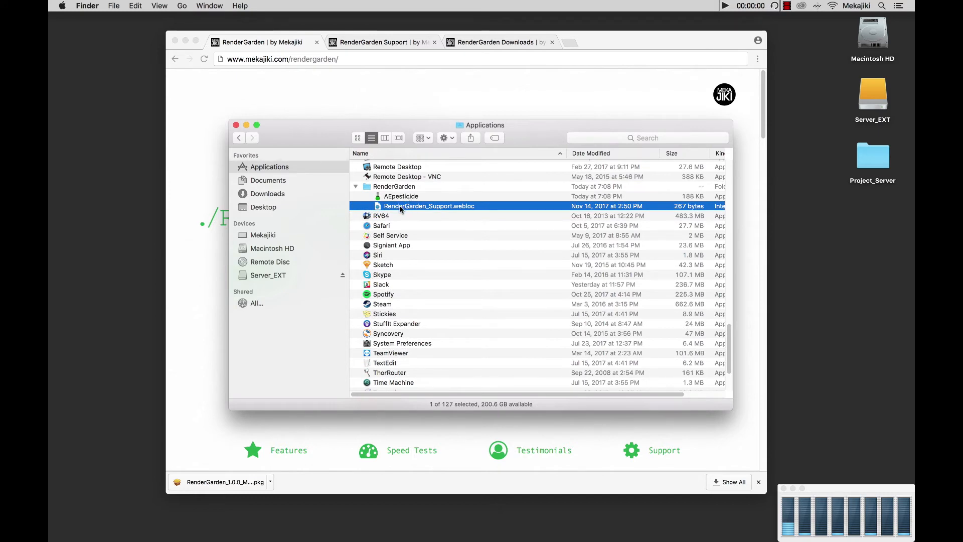
click(356, 187)
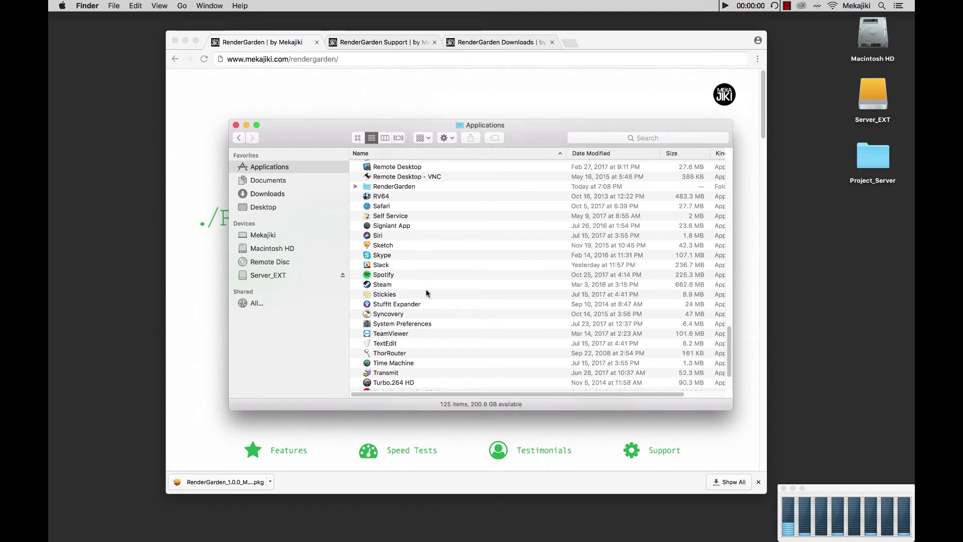
Open the ScriptUI Panels folder inside the Scripts folder of Adobe After Effects CC 2018.
scroll(425, 289, up, 15)
scroll(426, 289, up, 10)
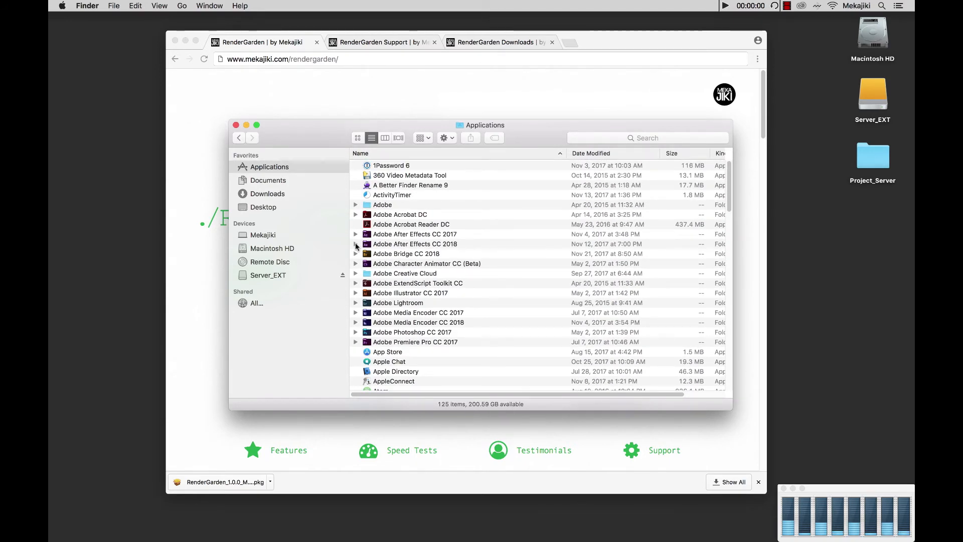
click(357, 246)
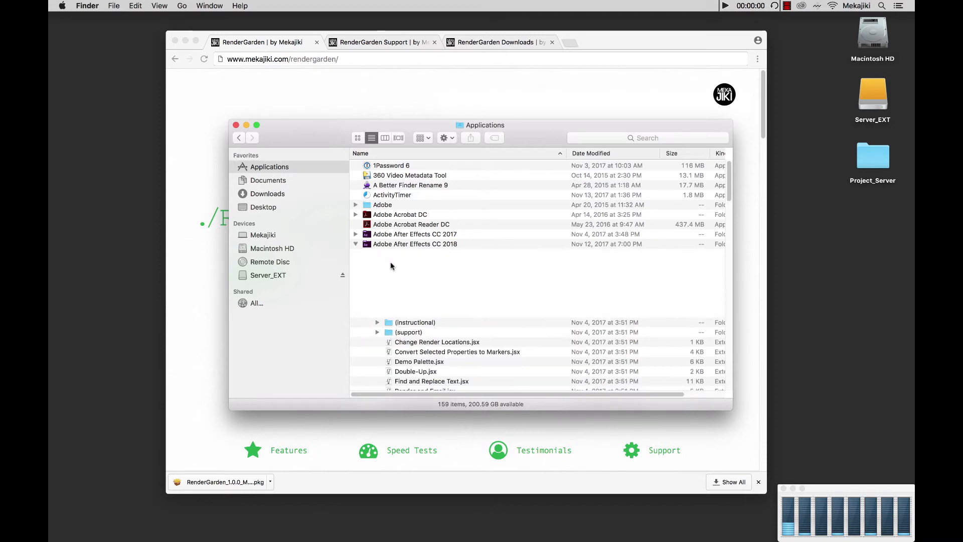
scroll(397, 310, down, 1)
double_click(391, 300)
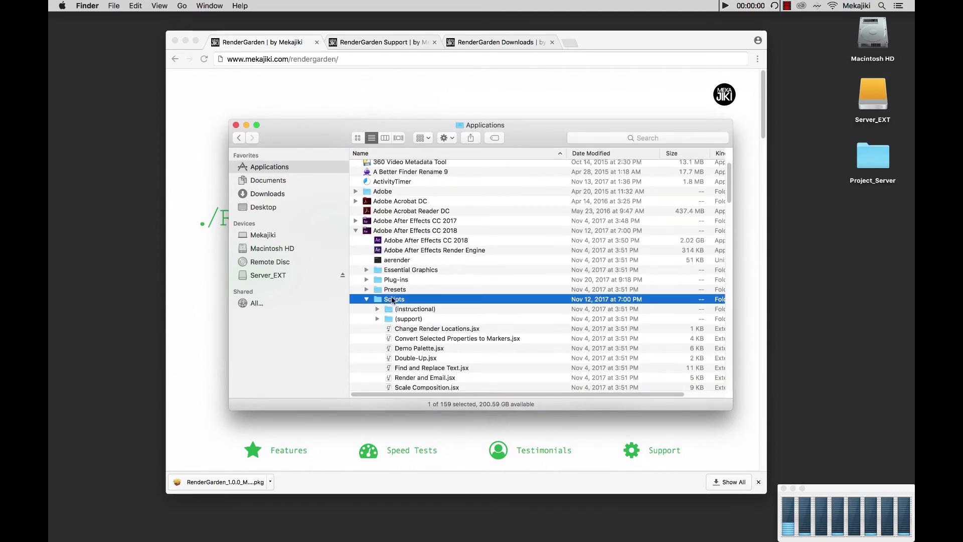
click(380, 264)
double_click(379, 264)
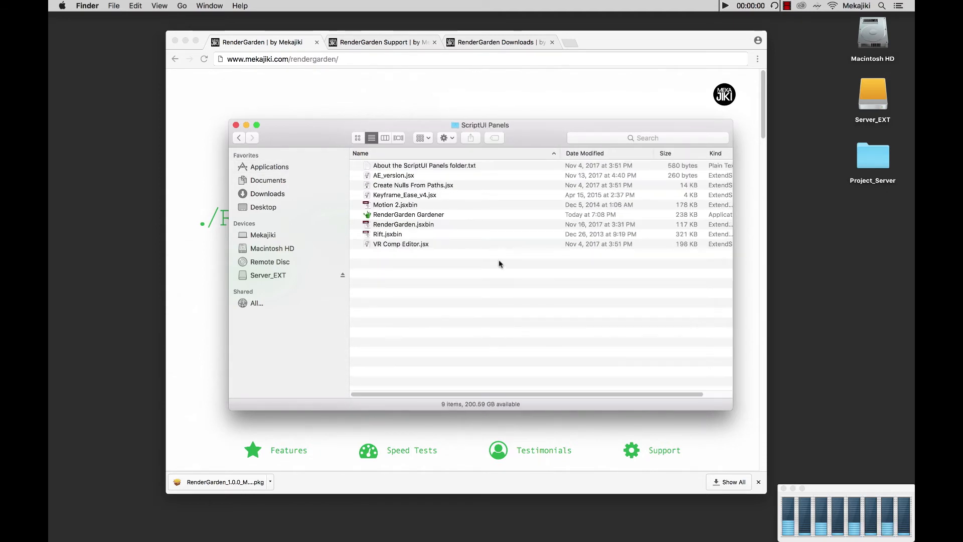
Add the RenderGarden Gardener app to the Finder toolbar and to the Dock.
click(385, 216)
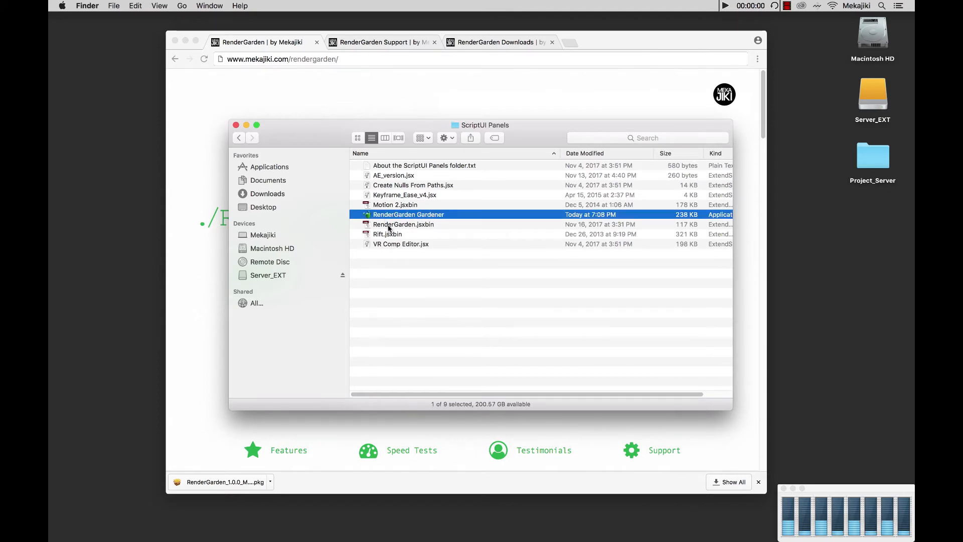
click(389, 224)
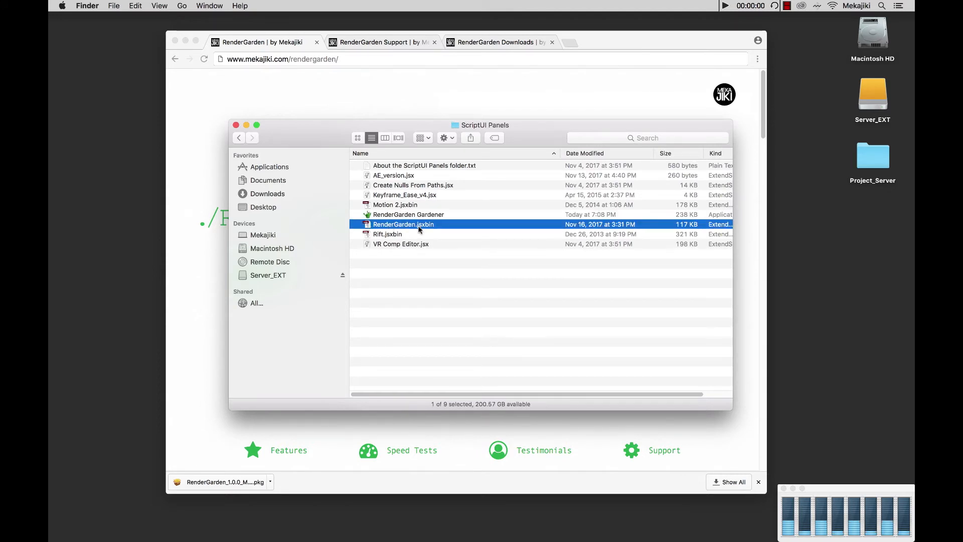
click(390, 215)
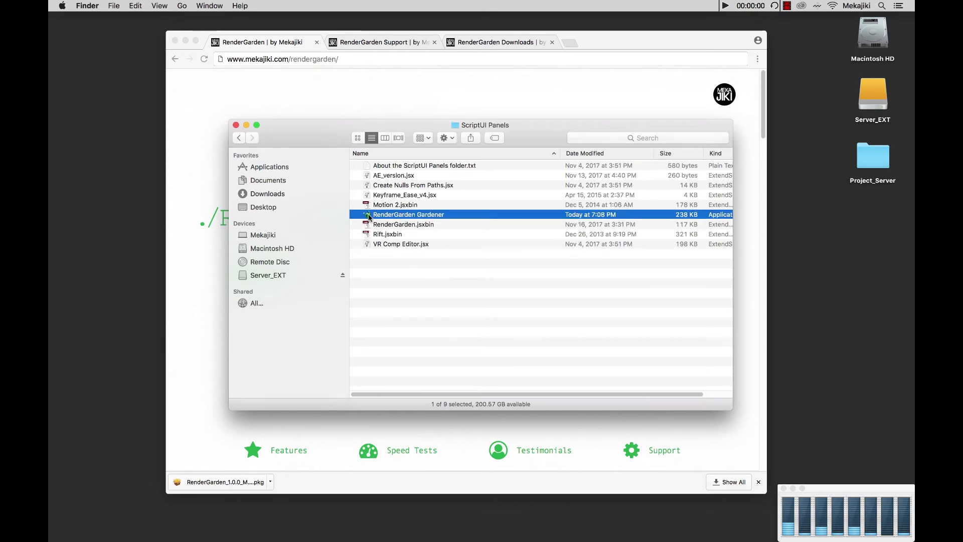
super+drag(365, 214, 360, 145)
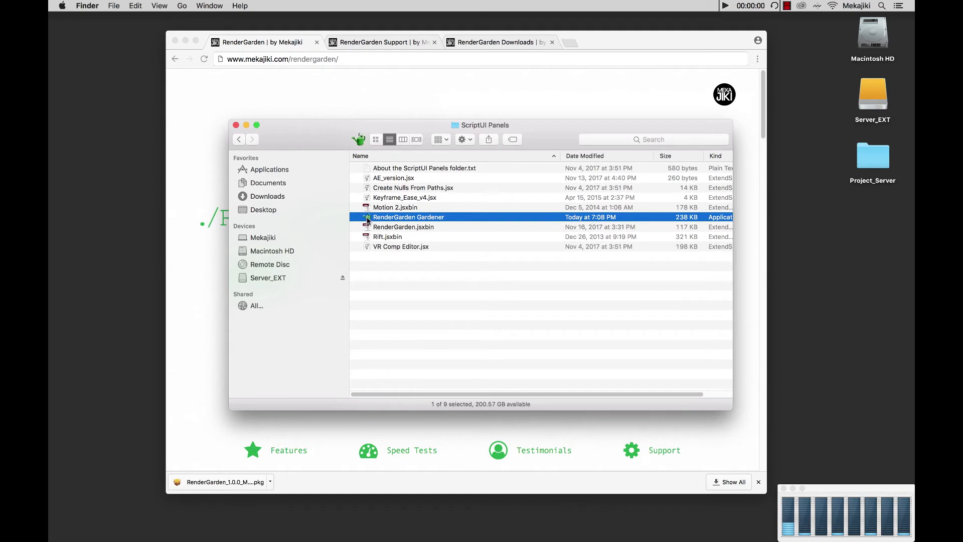
drag(367, 220, 429, 535)
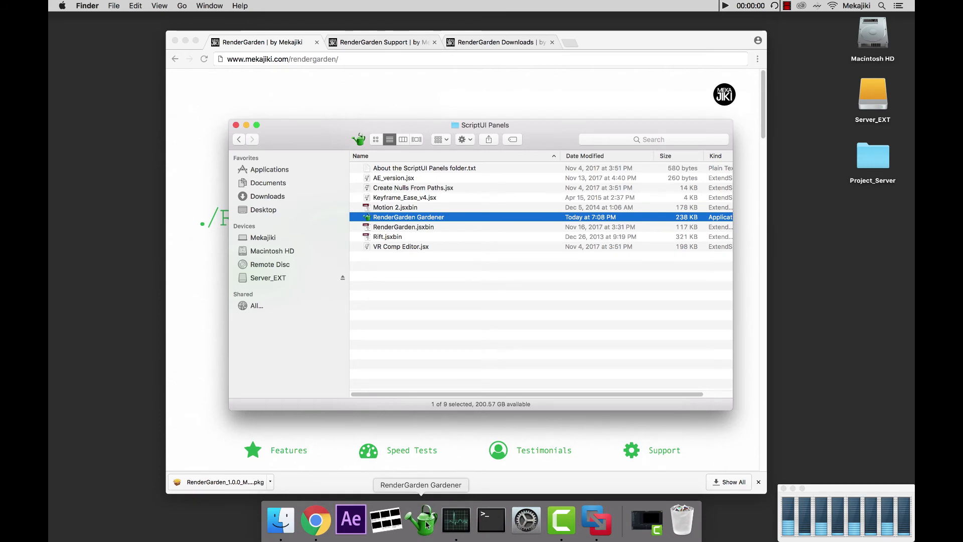
Open the Downloads folder and launch the RenderGarden_1.0.0_WIN installer package.
click(454, 356)
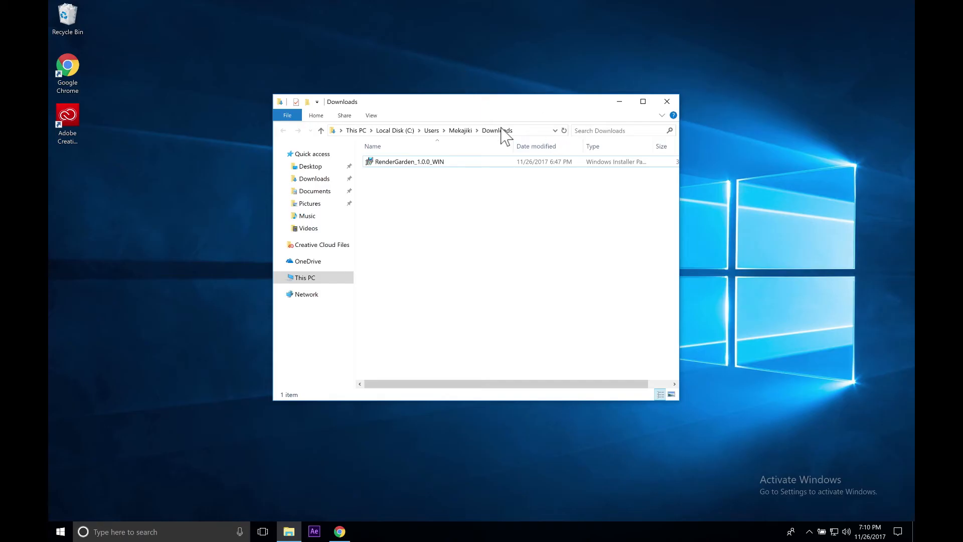
click(339, 531)
click(339, 306)
click(428, 168)
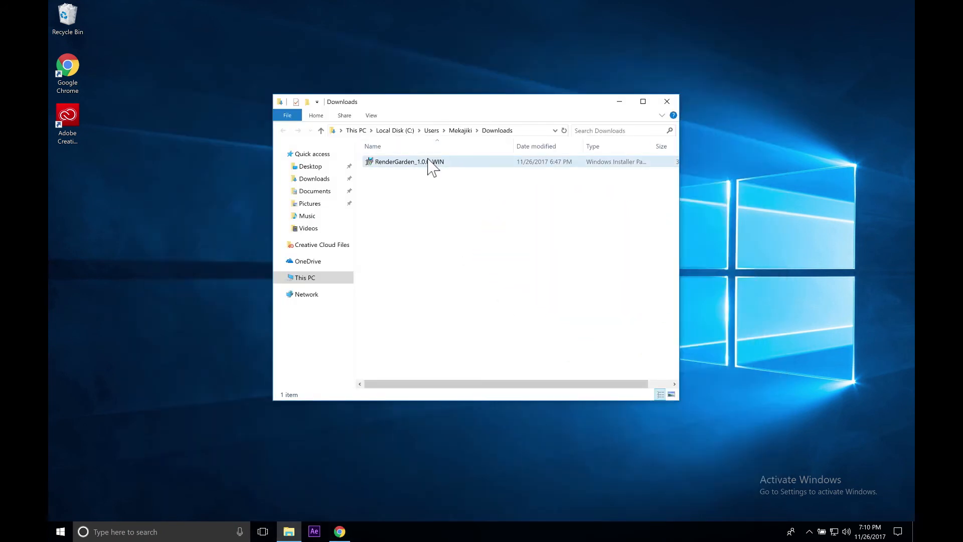
double_click(371, 168)
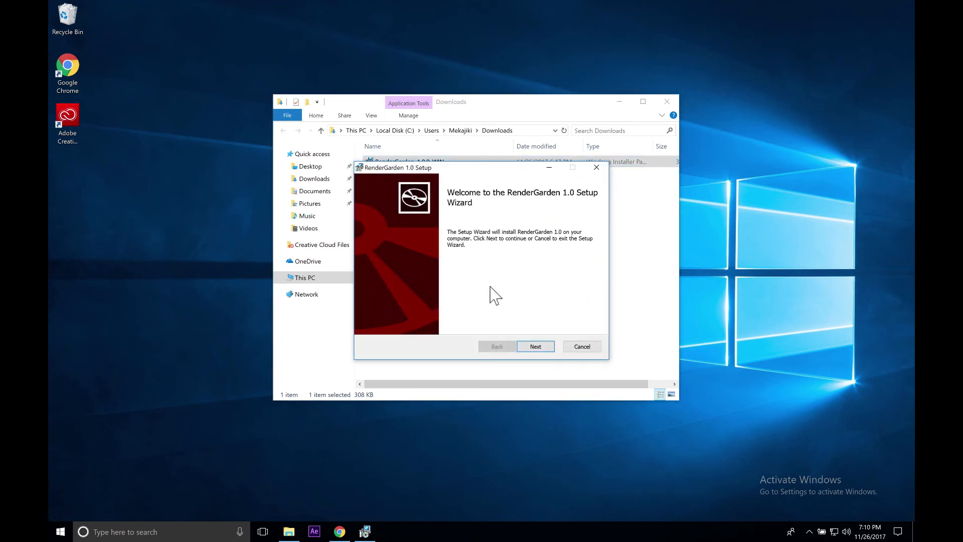
Continue past the welcome page and accept the terms in the License Agreement.
click(540, 347)
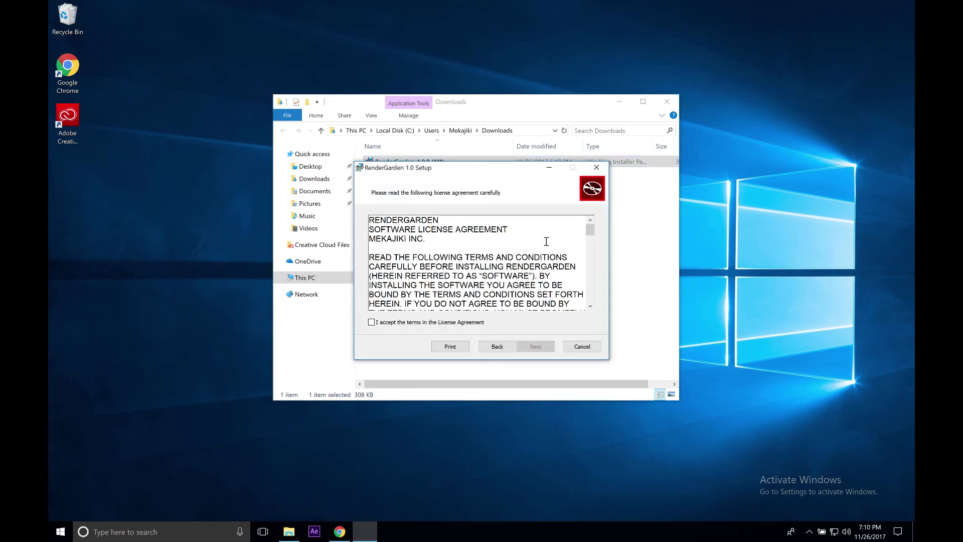
click(406, 323)
click(534, 348)
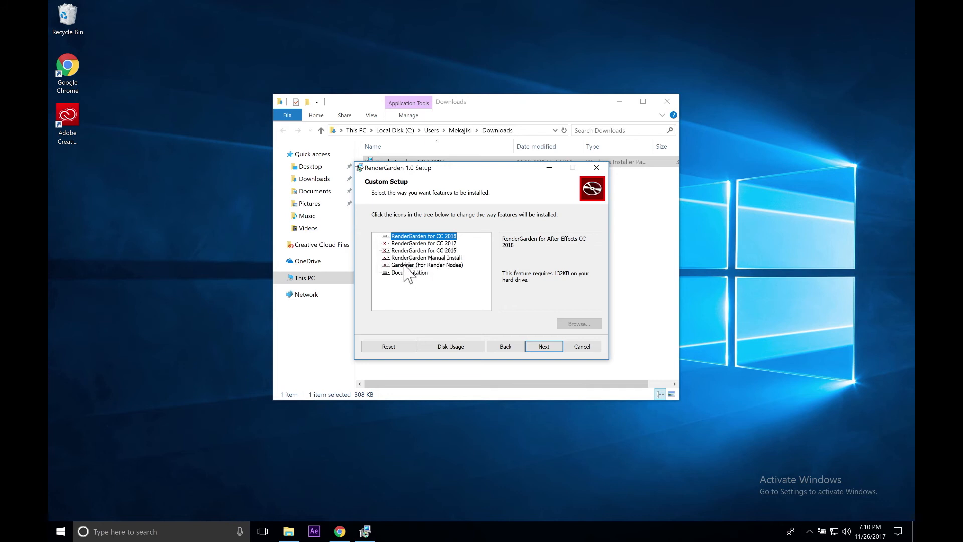
Try different install options for RenderGarden for CC 2018 and Gardener (For Render Nodes), leaving CC 2018 installed and Gardener unavailable.
click(388, 237)
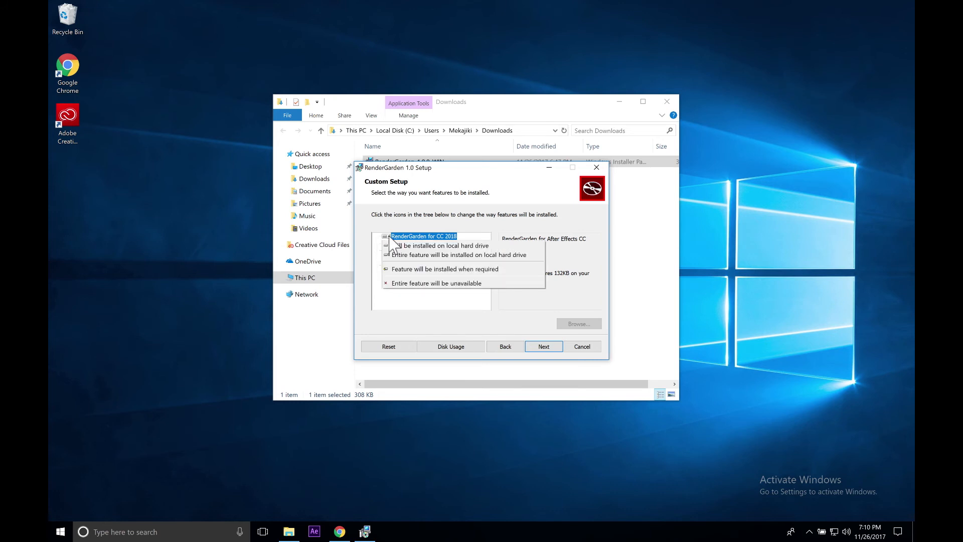
click(392, 283)
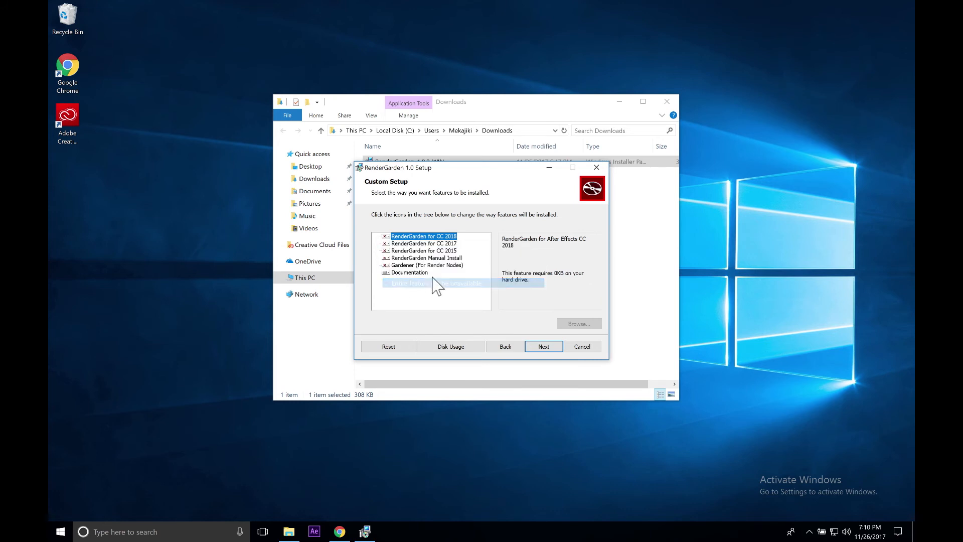
click(386, 265)
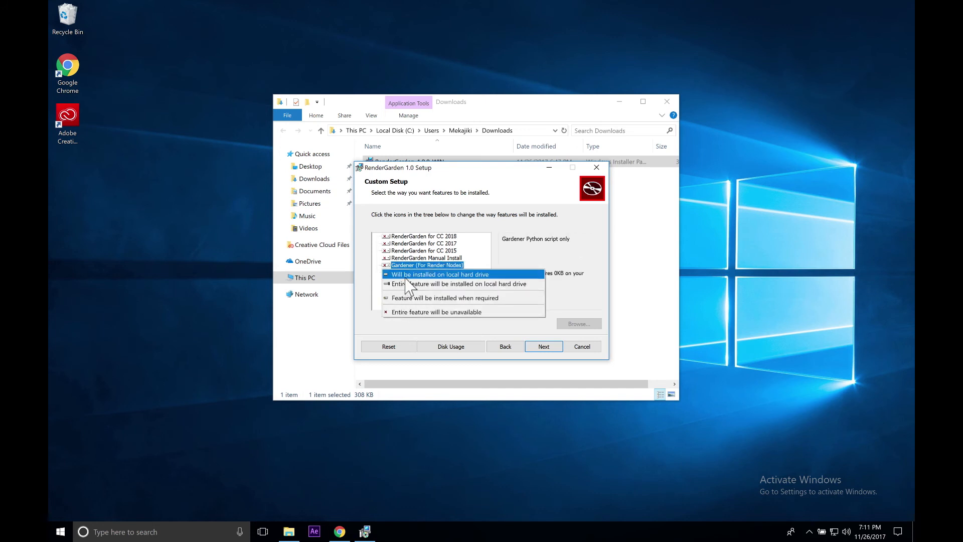
click(407, 284)
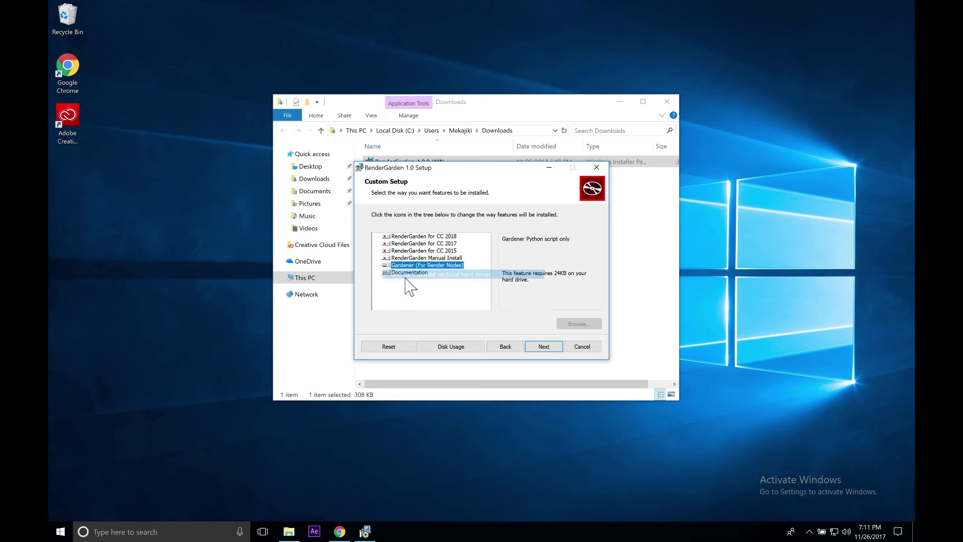
click(385, 266)
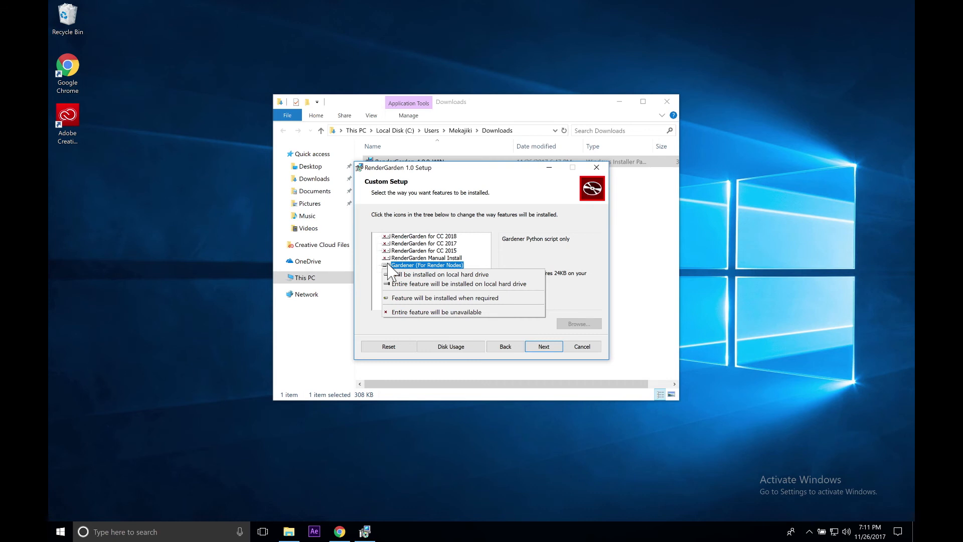
click(406, 312)
click(386, 237)
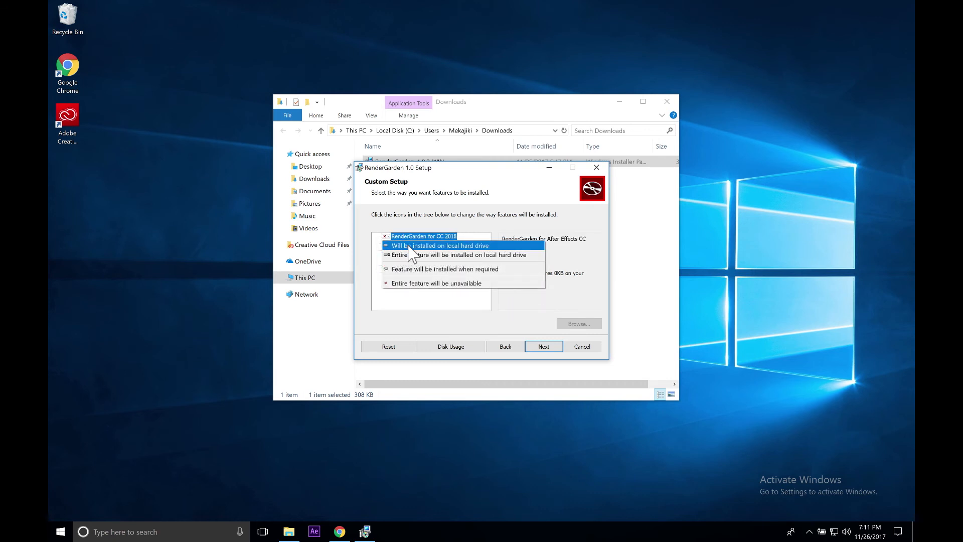
click(444, 245)
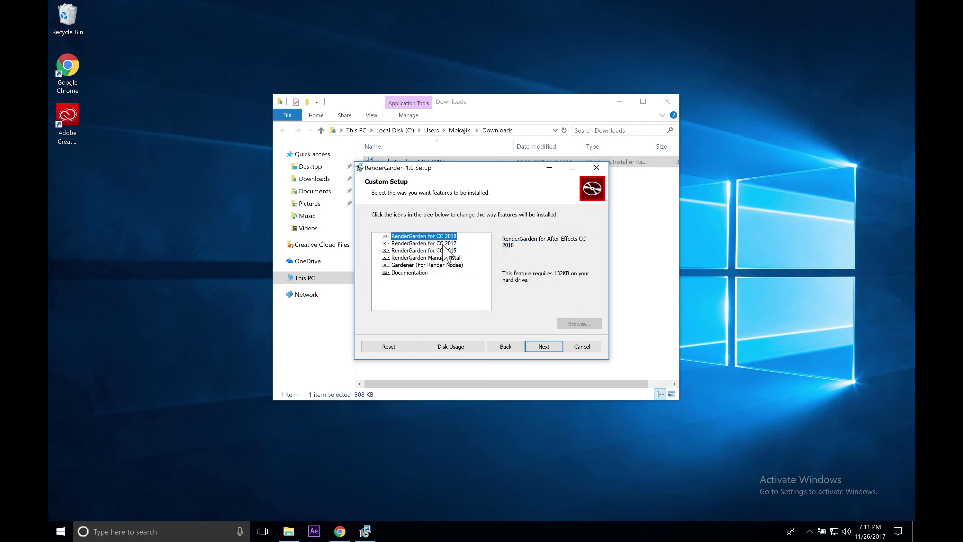
Run the installation, approve it, and finish the RenderGarden 1.0 Setup wizard.
click(545, 348)
click(540, 348)
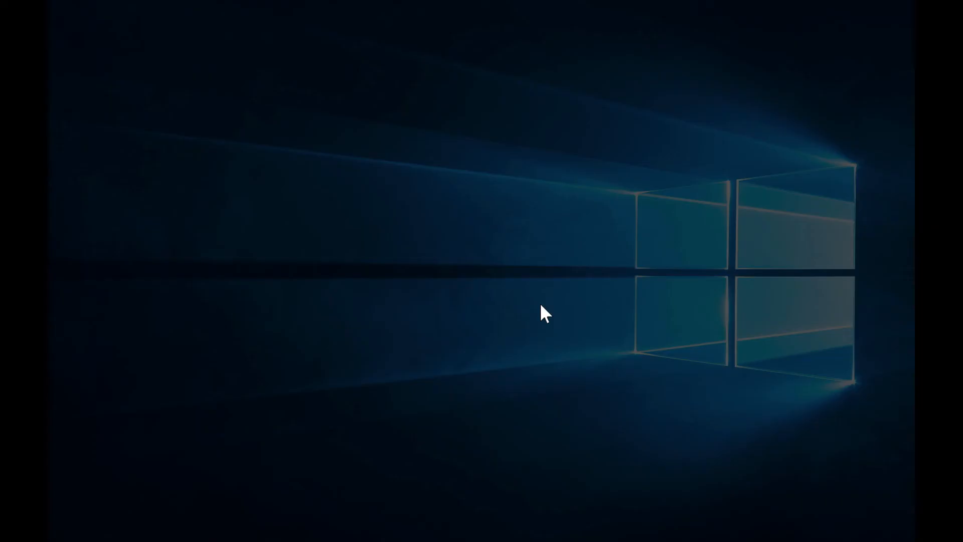
click(432, 345)
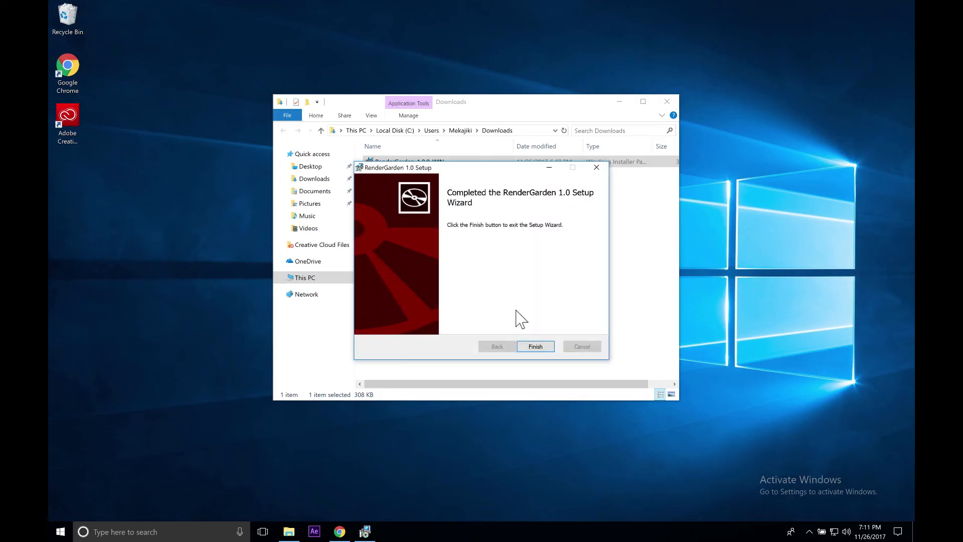
click(539, 347)
click(458, 226)
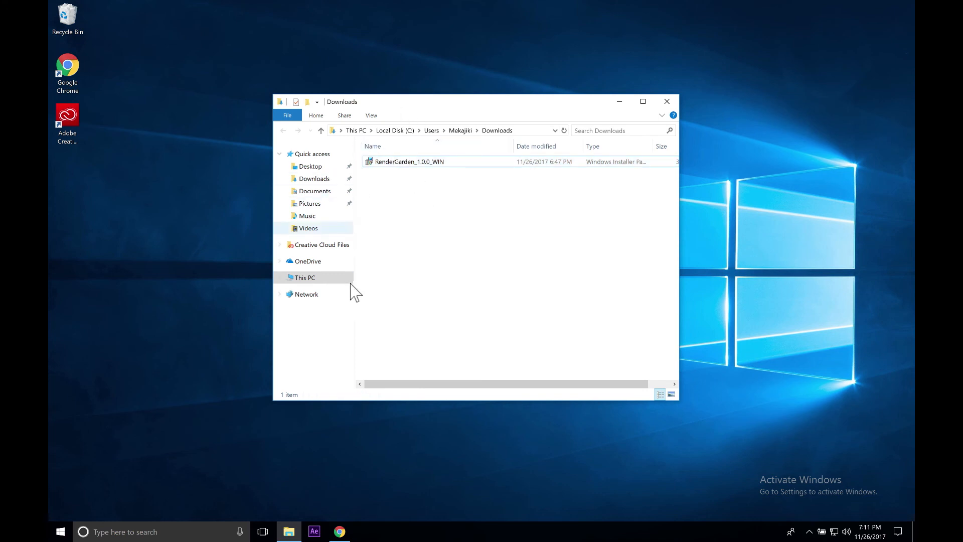
Open the ScriptUI Panels folder under Program Files > Adobe > Adobe After Effects CC 2018 > Support Files > Scripts.
click(297, 281)
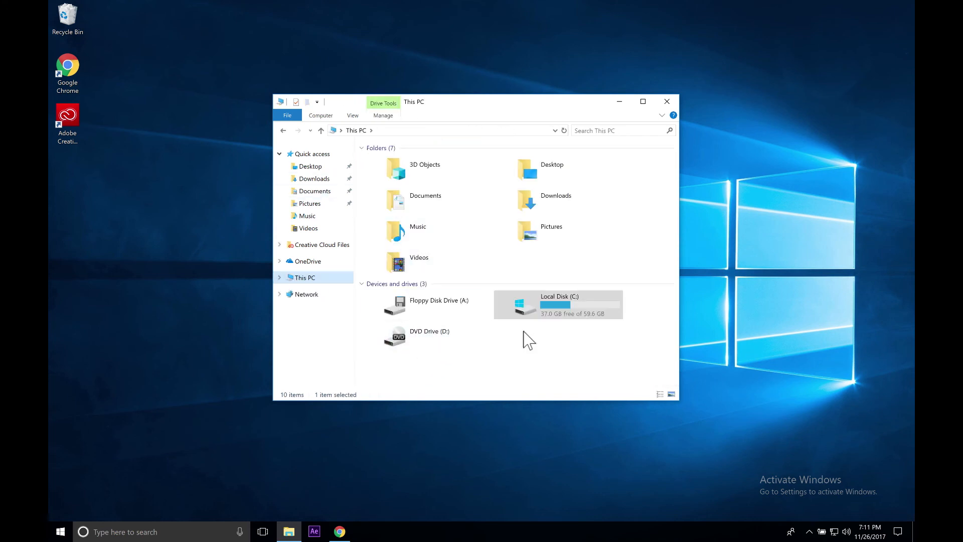
double_click(533, 316)
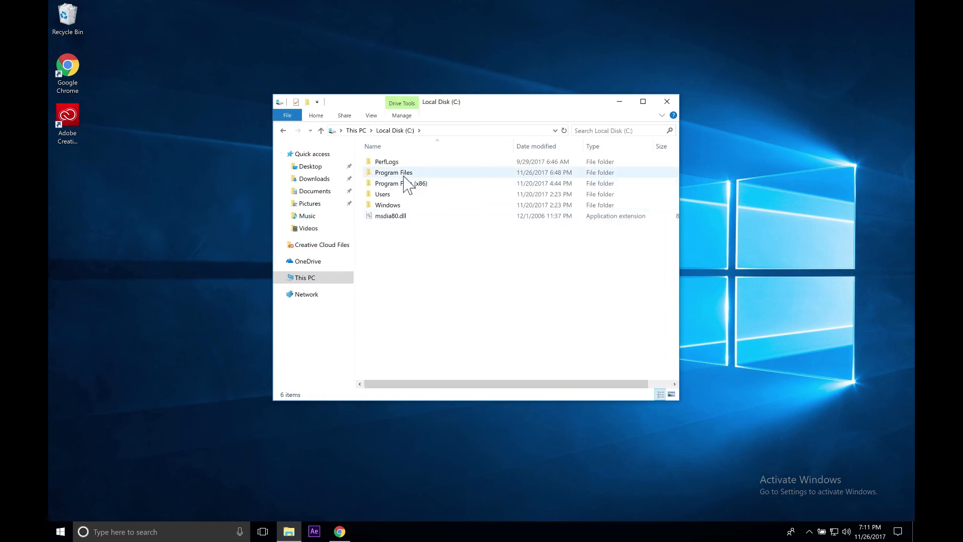
double_click(394, 173)
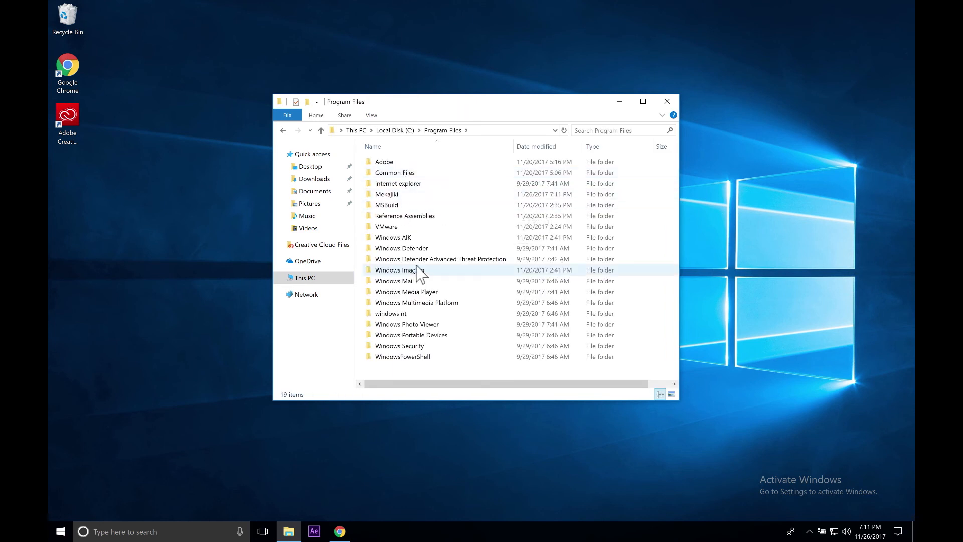
double_click(387, 163)
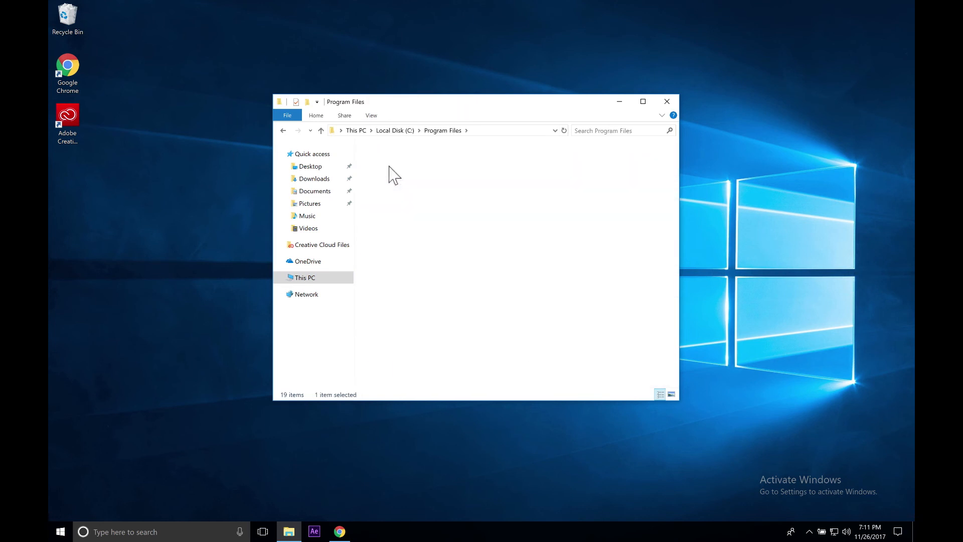
double_click(405, 162)
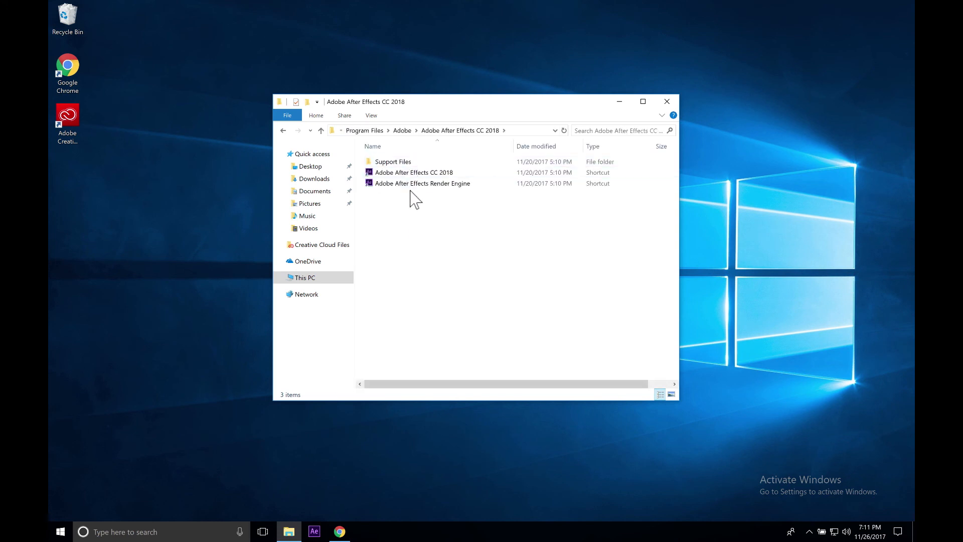
double_click(401, 162)
scroll(420, 338, down, 4)
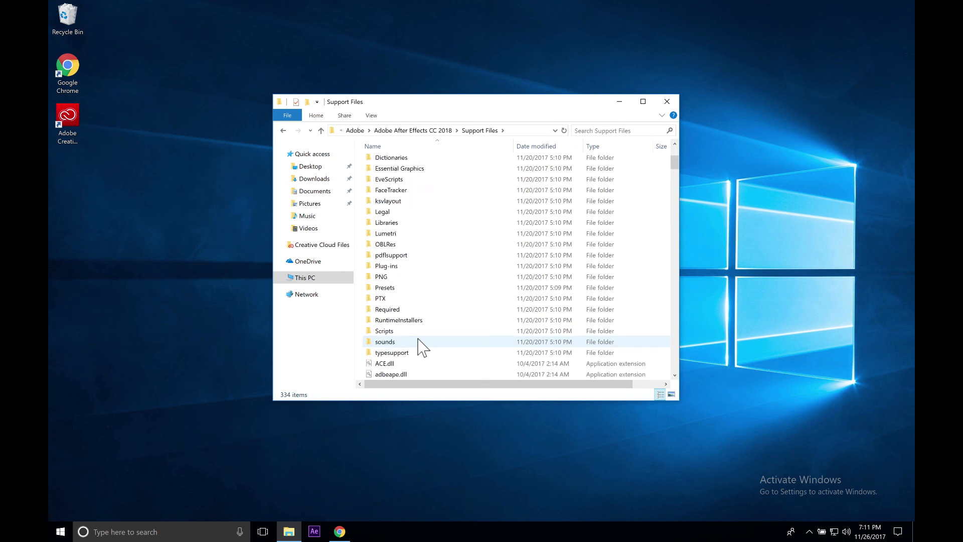
double_click(392, 331)
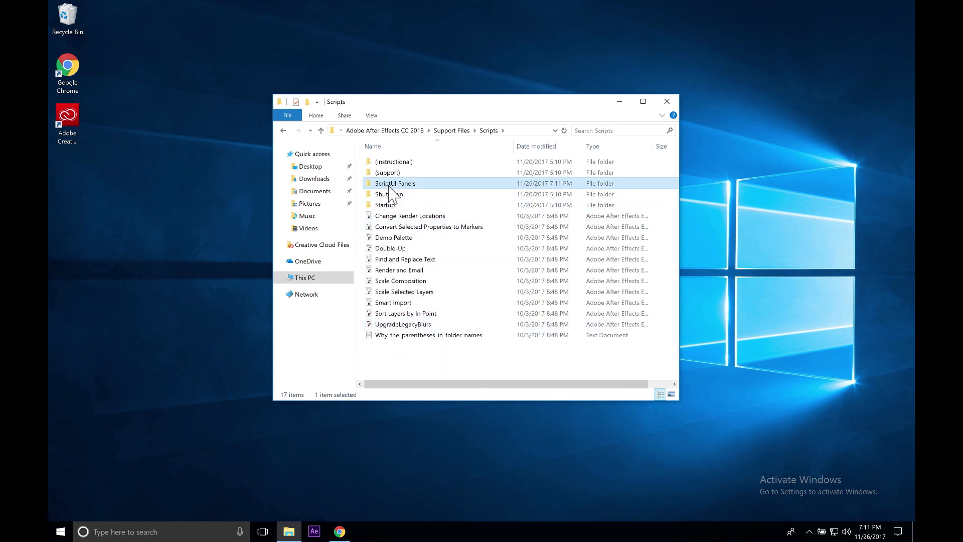
double_click(391, 184)
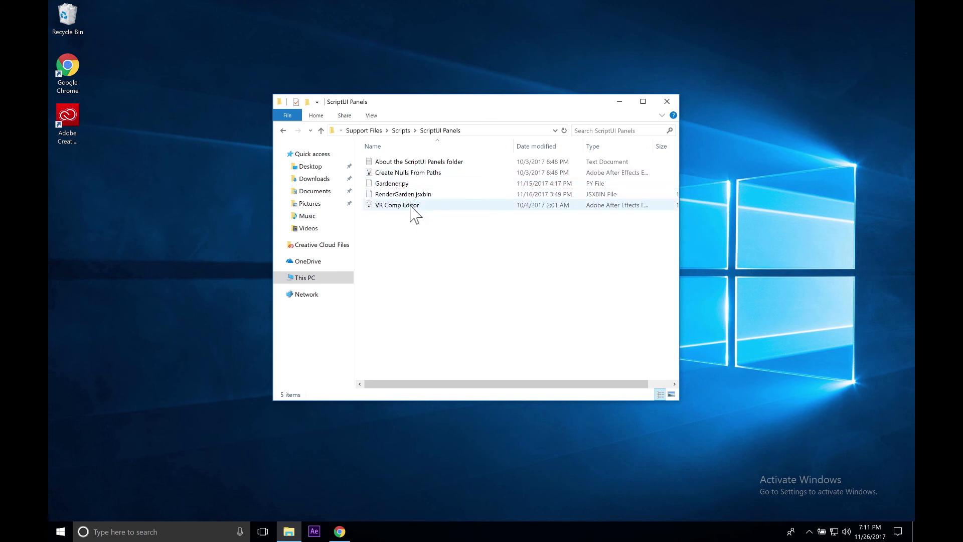
Inspect the installed RenderGarden.jsxbin and Gardener.py files in the ScriptUI Panels folder.
click(408, 196)
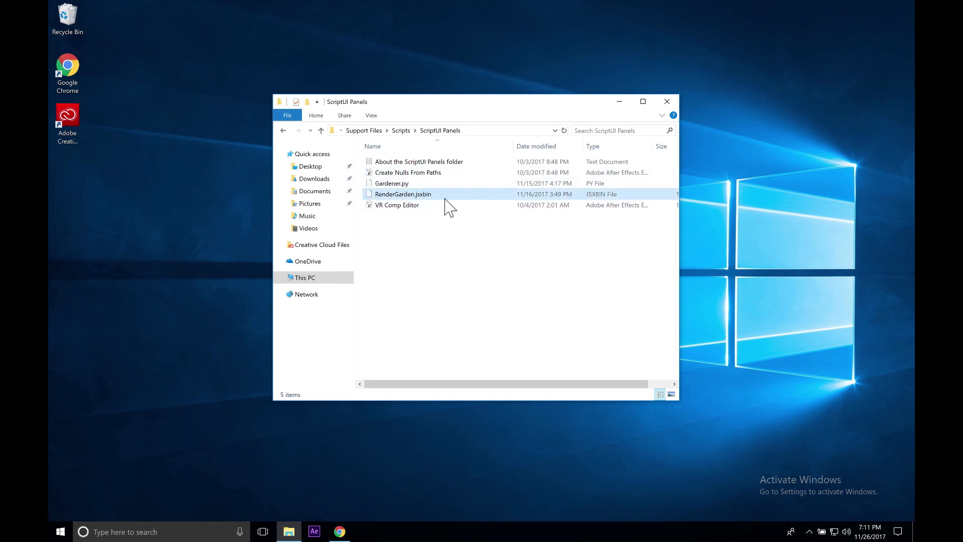
click(398, 184)
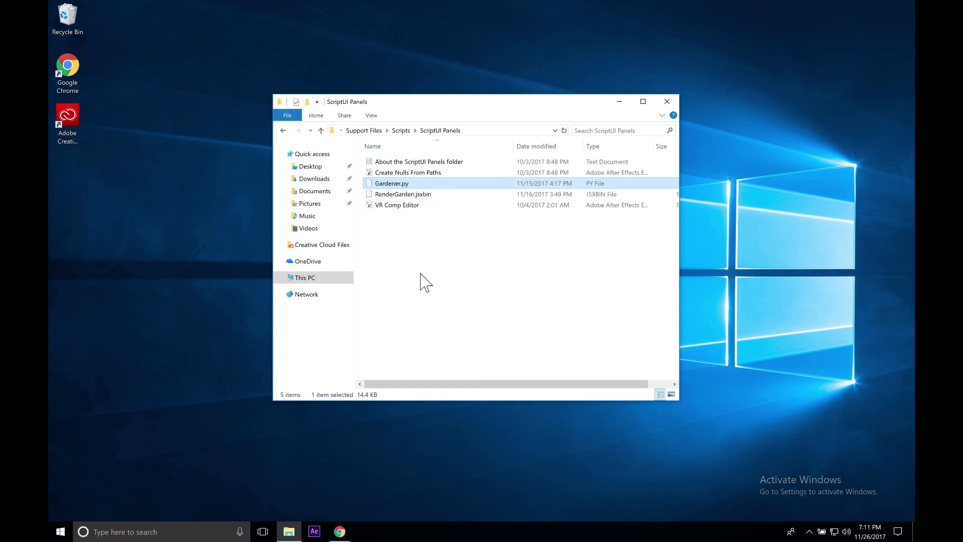
click(488, 277)
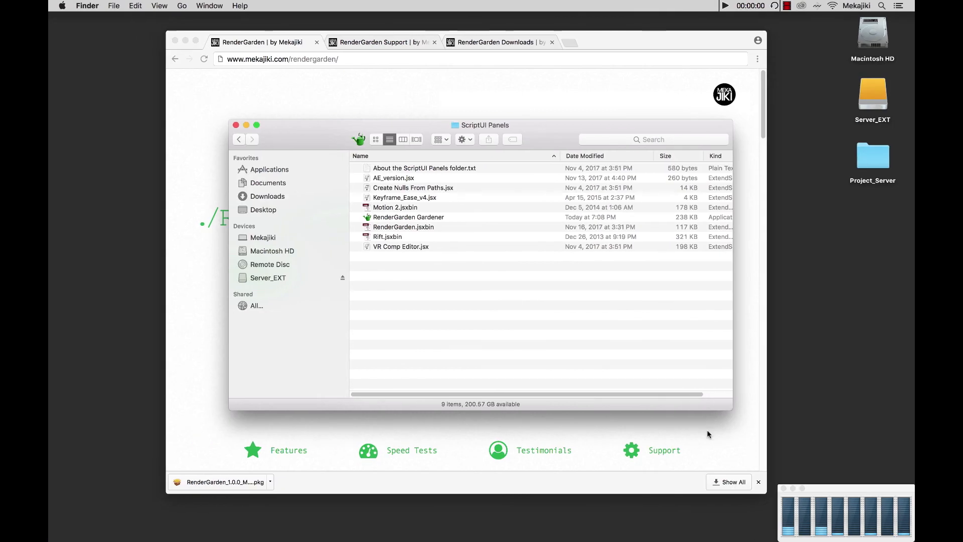
click(706, 429)
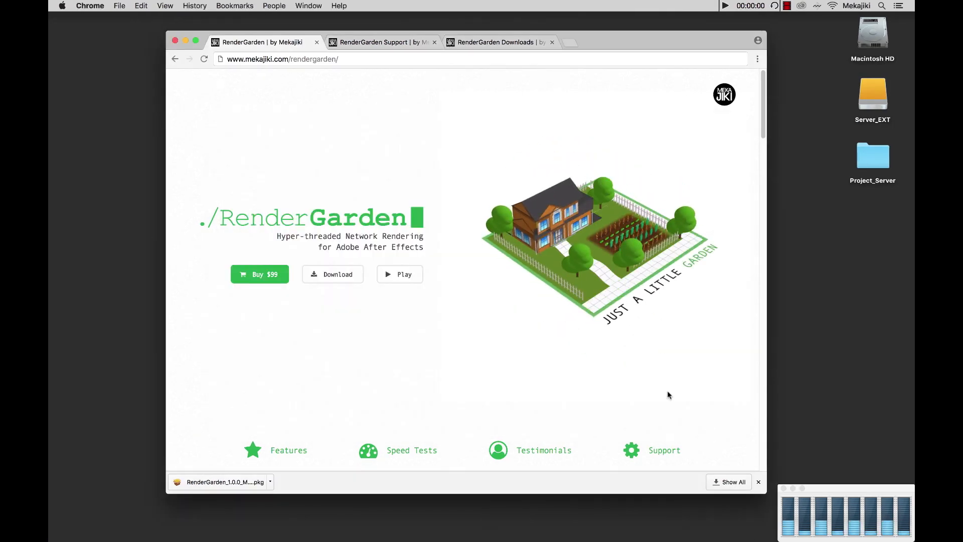